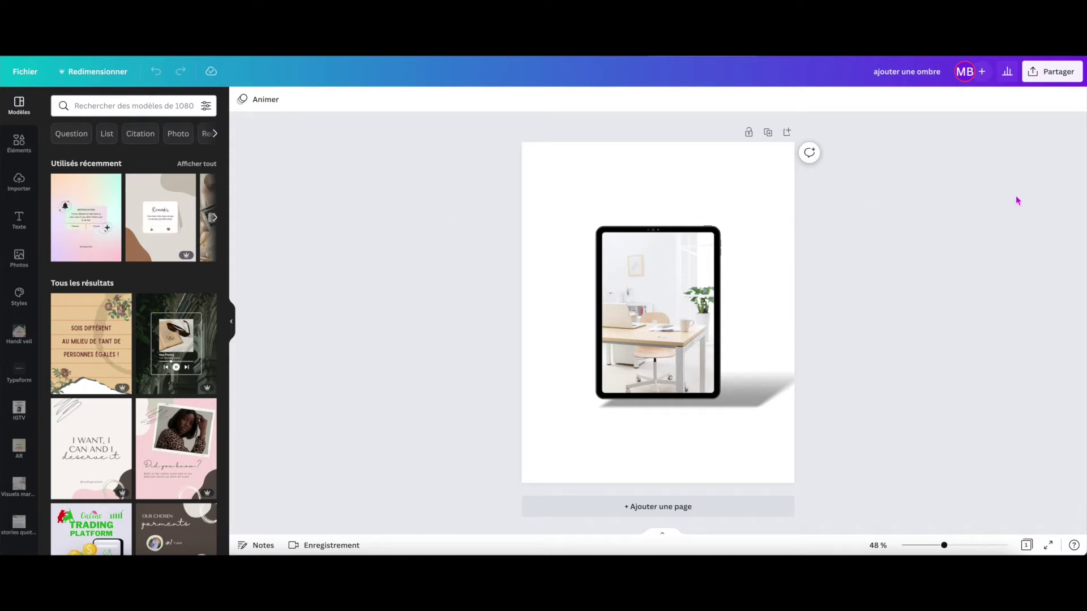
# Send the tablet mockup design to the phone by scanning its QR code and opening the Canva link on the phone
pyautogui.click(1052, 74)
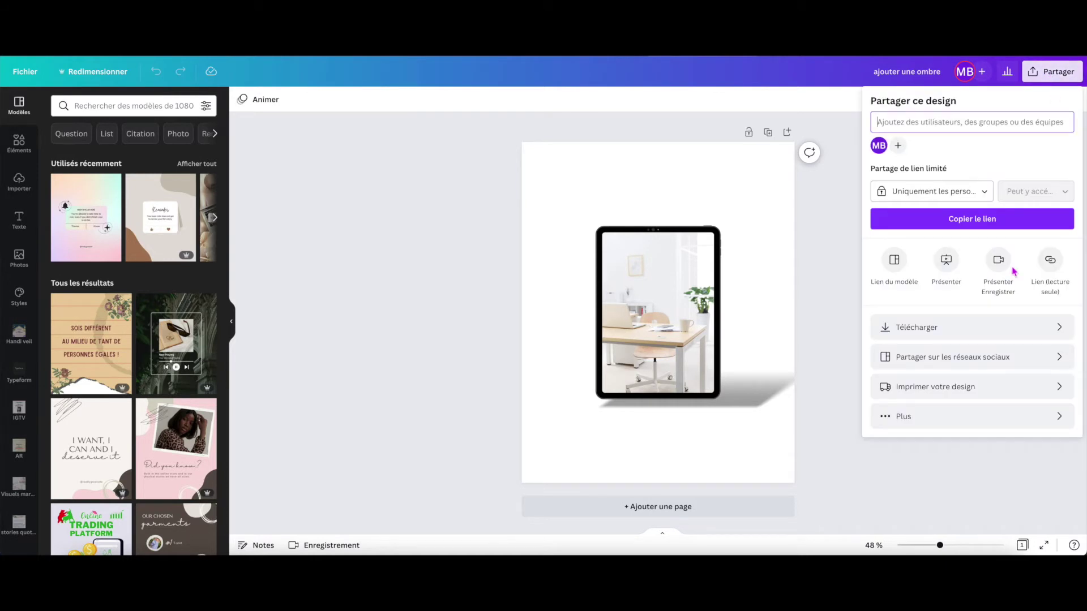
pyautogui.click(933, 420)
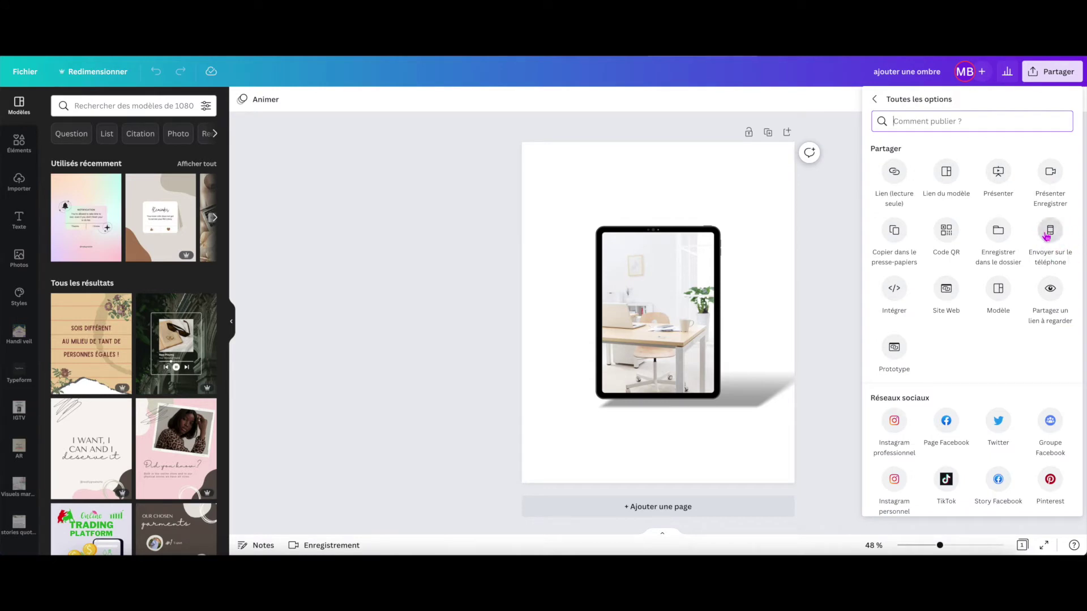
pyautogui.click(1051, 236)
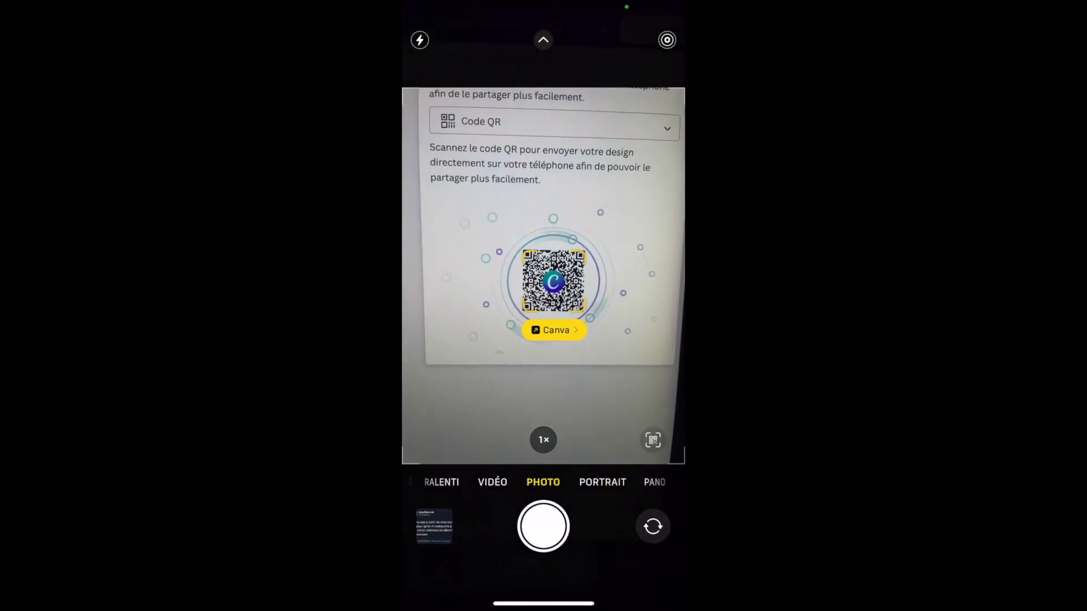
pyautogui.click(550, 329)
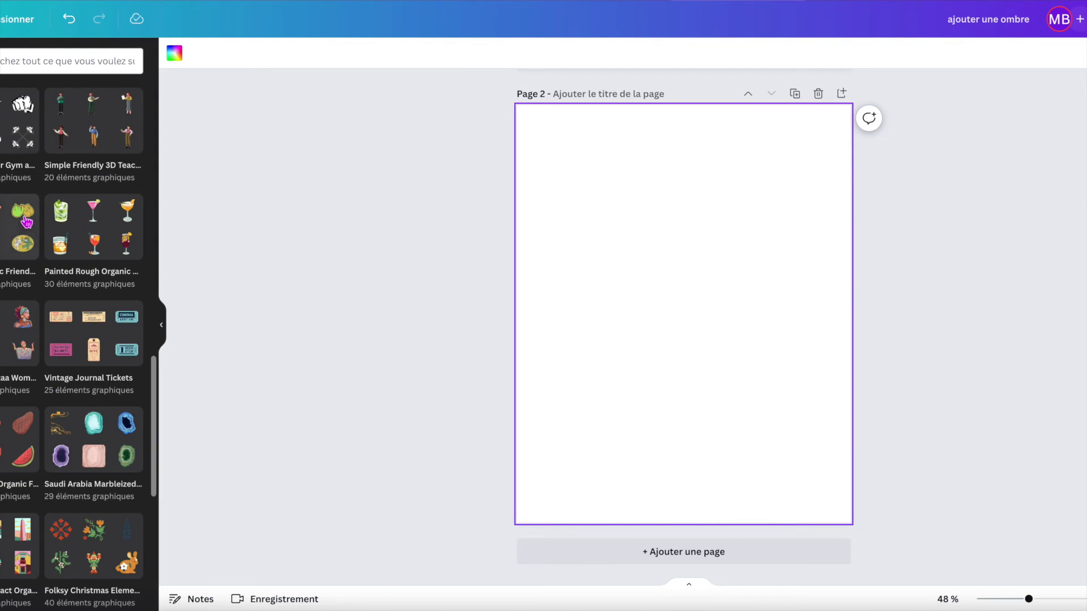
# Find the full collection of tables among the elements and insert the pink three-column filled table on page 2
pyautogui.scroll(5, 41, 223)
pyautogui.scroll(10, 41, 222)
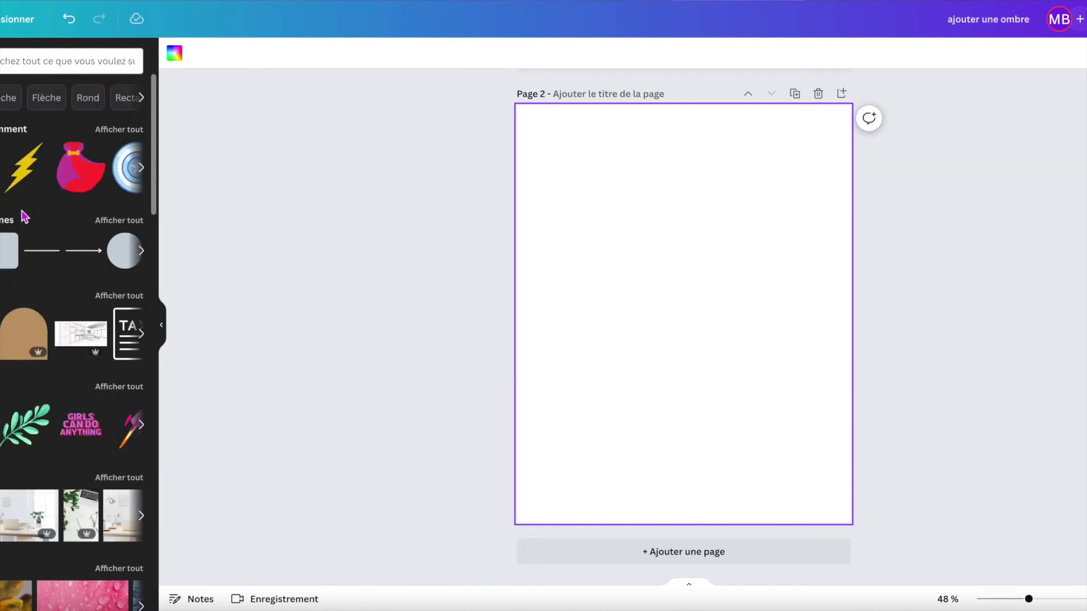
pyautogui.scroll(-3, 25, 218)
pyautogui.scroll(-9, 24, 216)
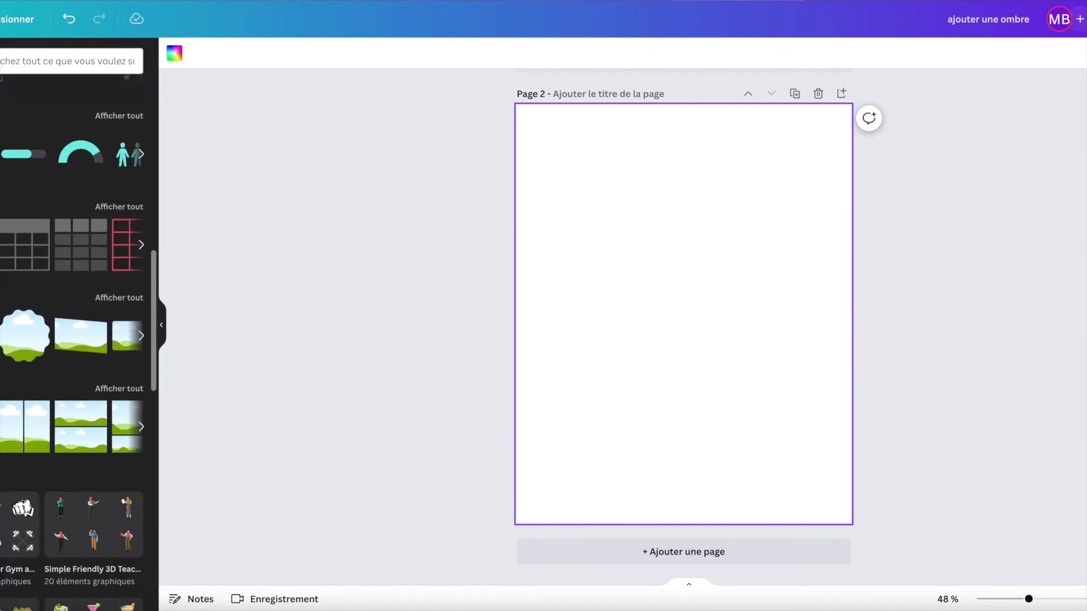
pyautogui.click(108, 208)
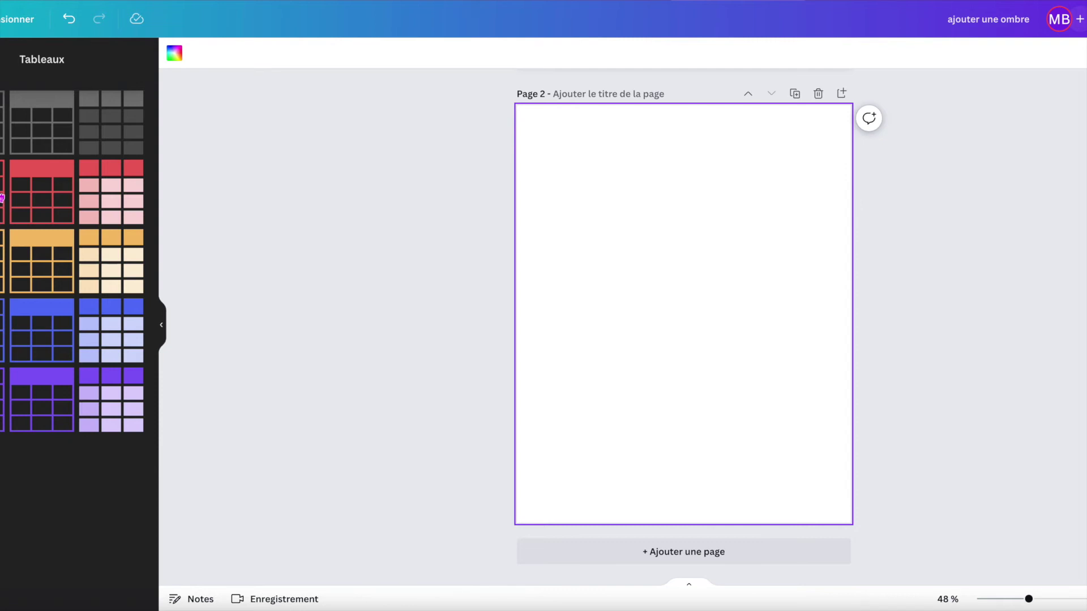
pyautogui.click(107, 199)
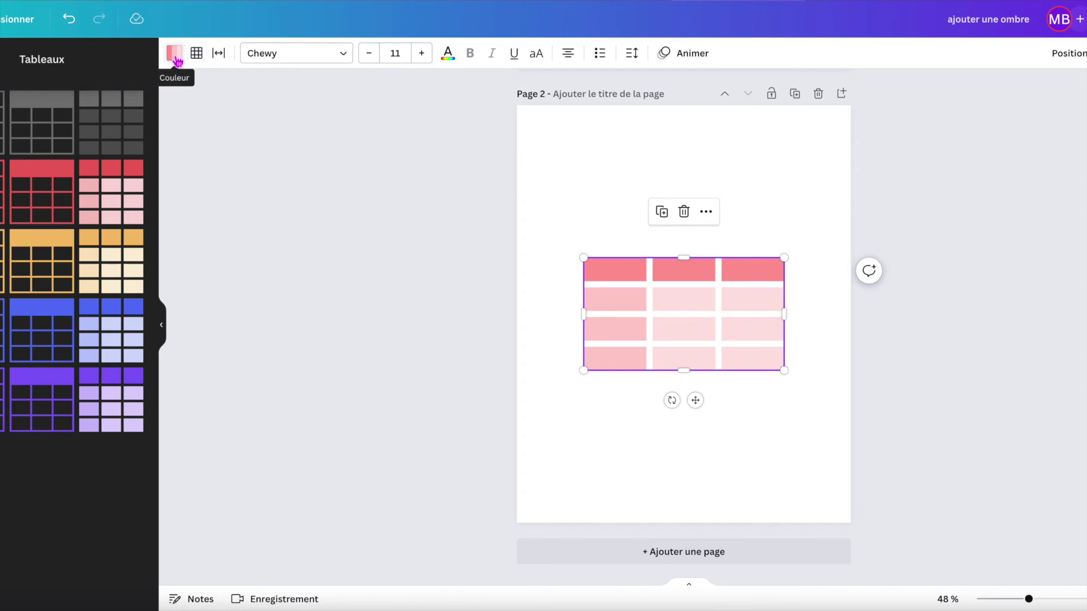
# Review the options available for the whole table and for its second row
pyautogui.click(707, 214)
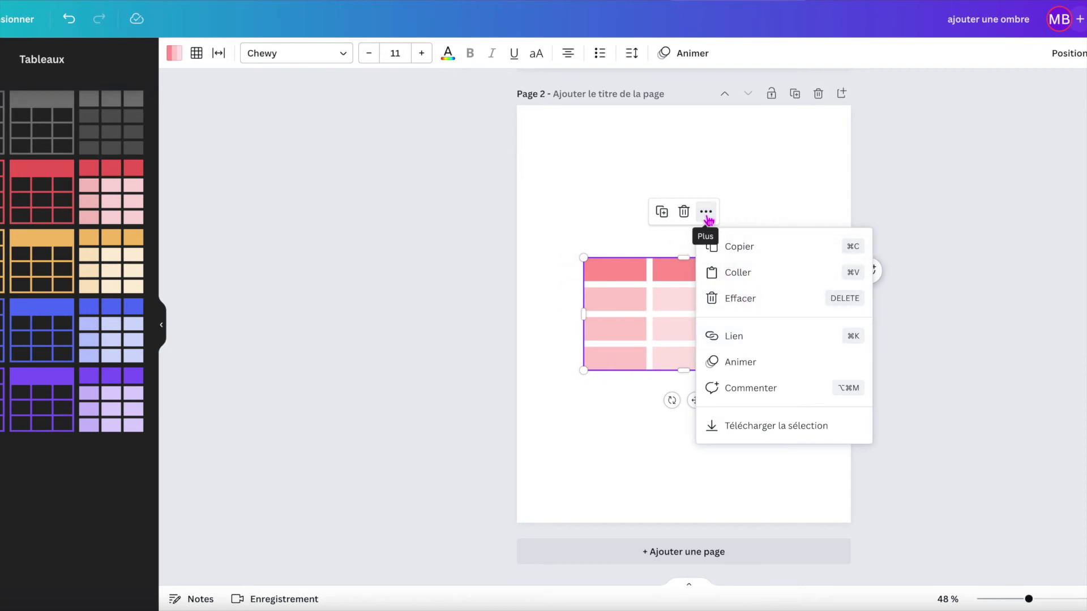
pyautogui.click(622, 235)
pyautogui.click(591, 300)
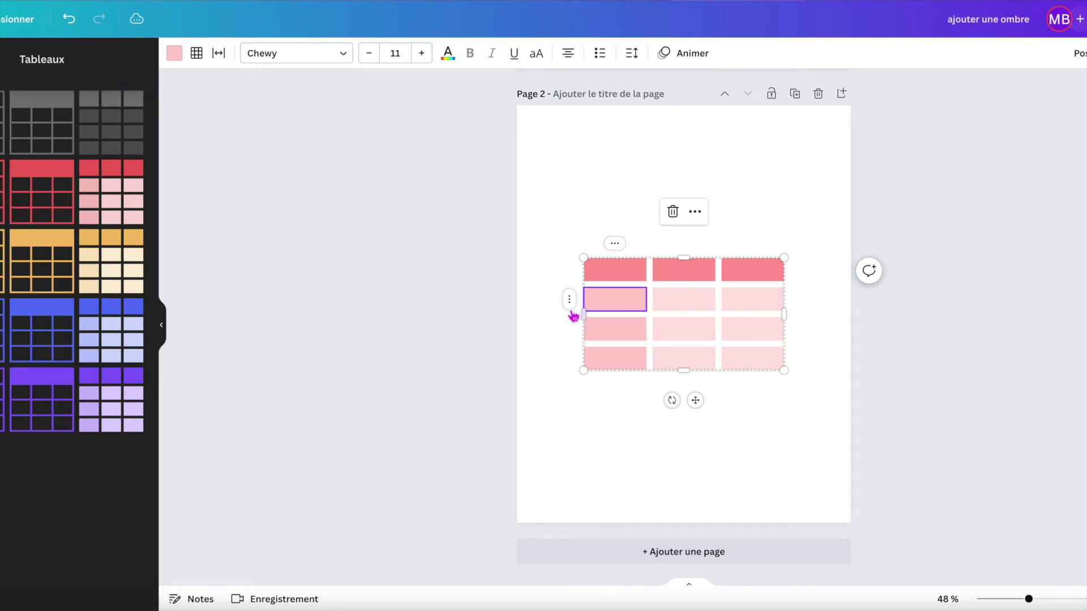
pyautogui.click(569, 300)
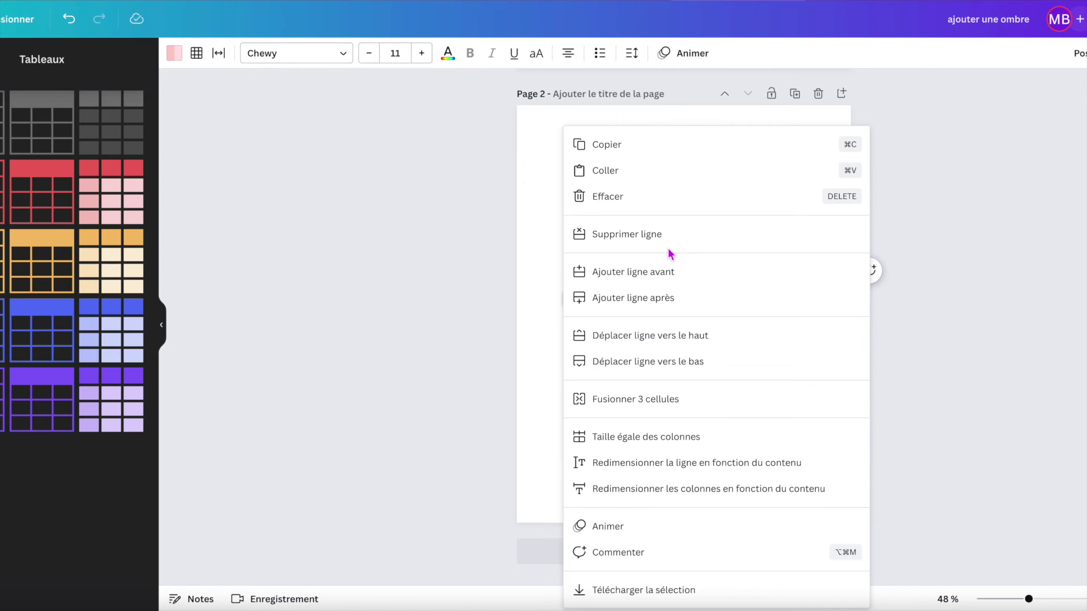
pyautogui.click(545, 284)
pyautogui.click(605, 280)
# Merge the three header cells of the pink table into a single cell
pyautogui.click(627, 273)
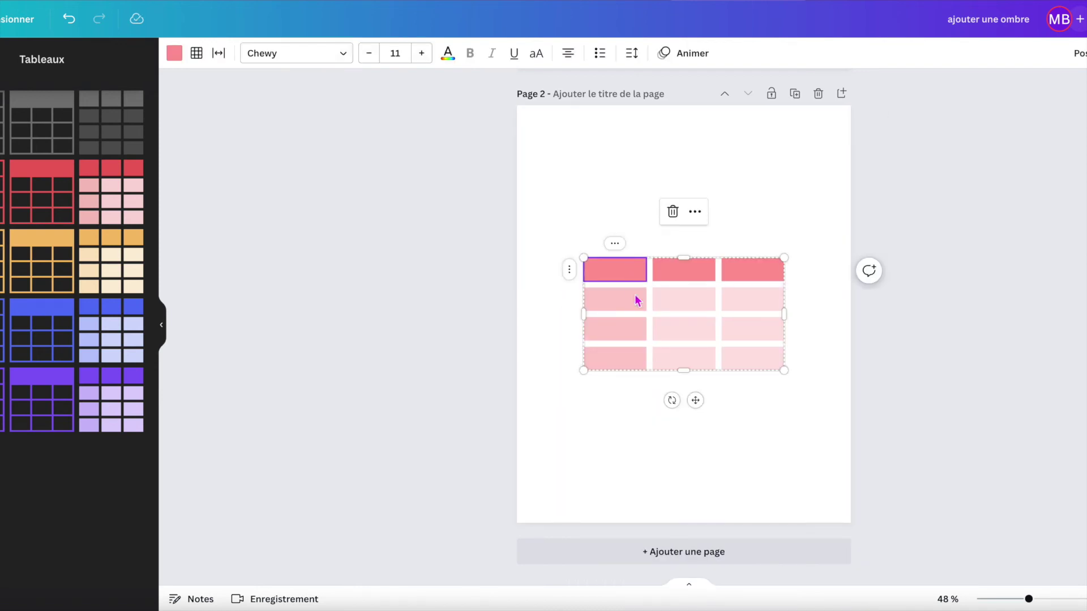
pyautogui.keyDown('shift'); pyautogui.click(679, 275); pyautogui.keyUp('shift')
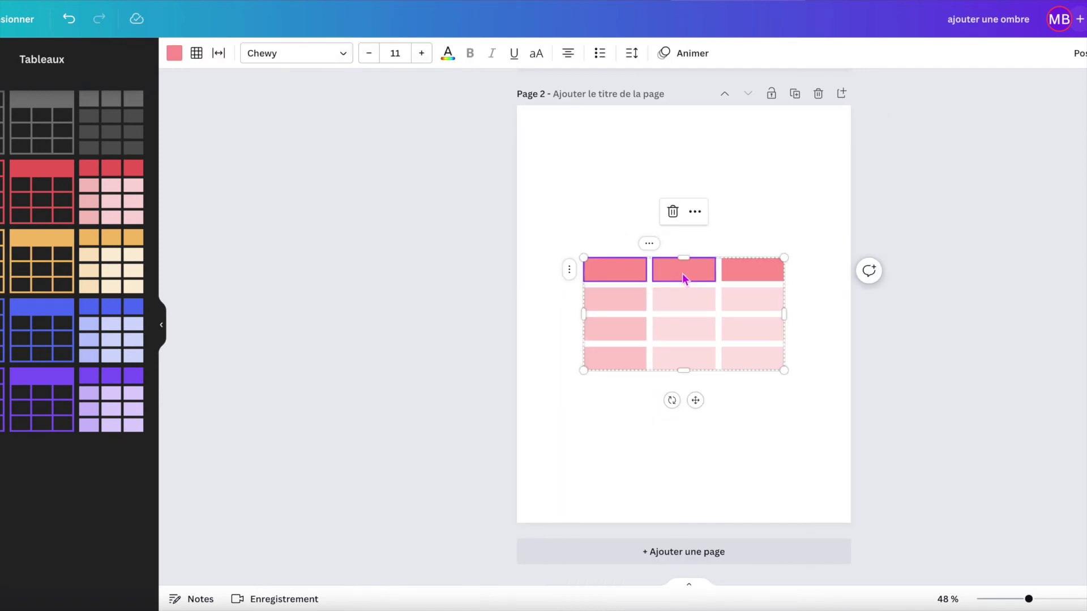
pyautogui.keyDown('shift'); pyautogui.click(739, 270); pyautogui.keyUp('shift')
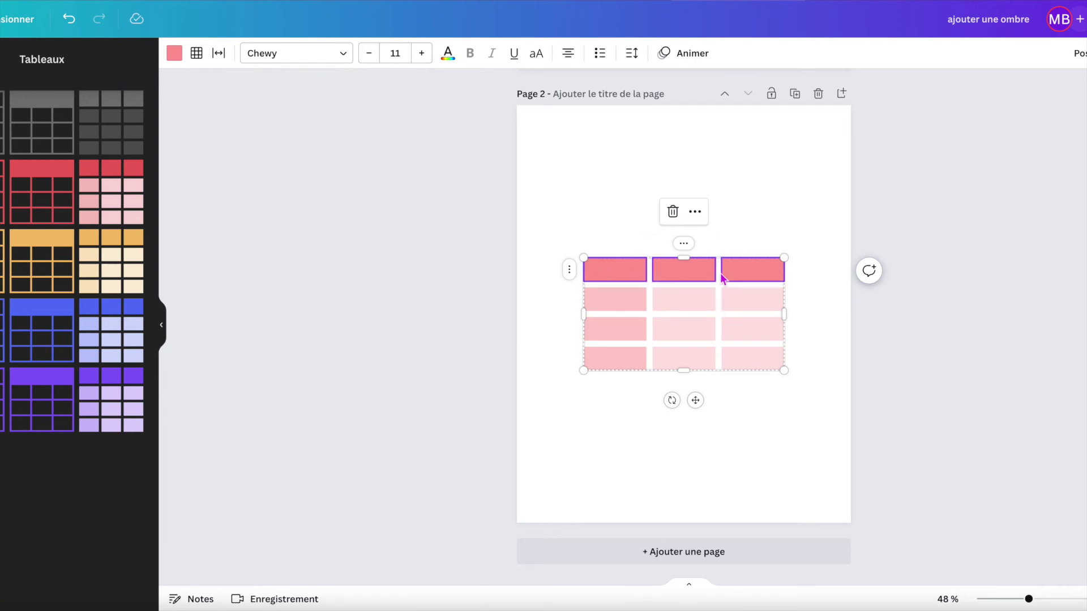
pyautogui.click(570, 273)
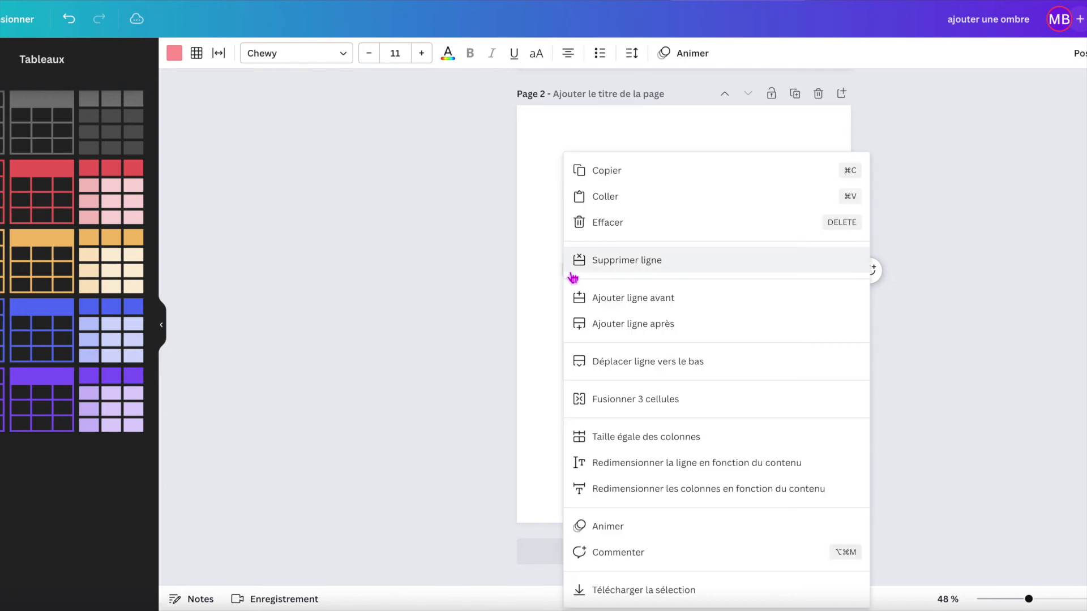
pyautogui.click(639, 403)
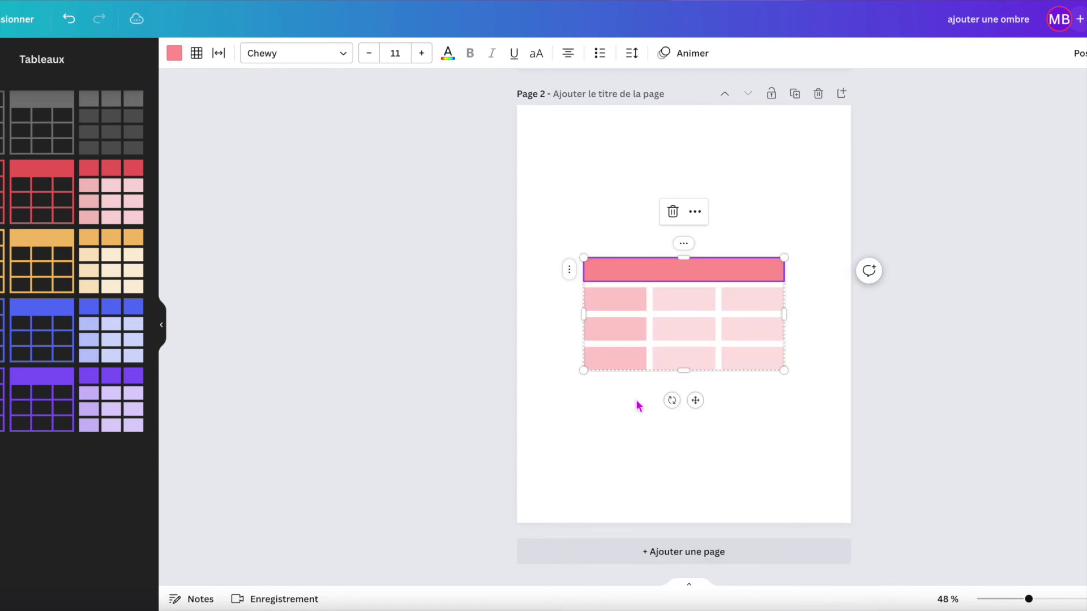
pyautogui.click(619, 420)
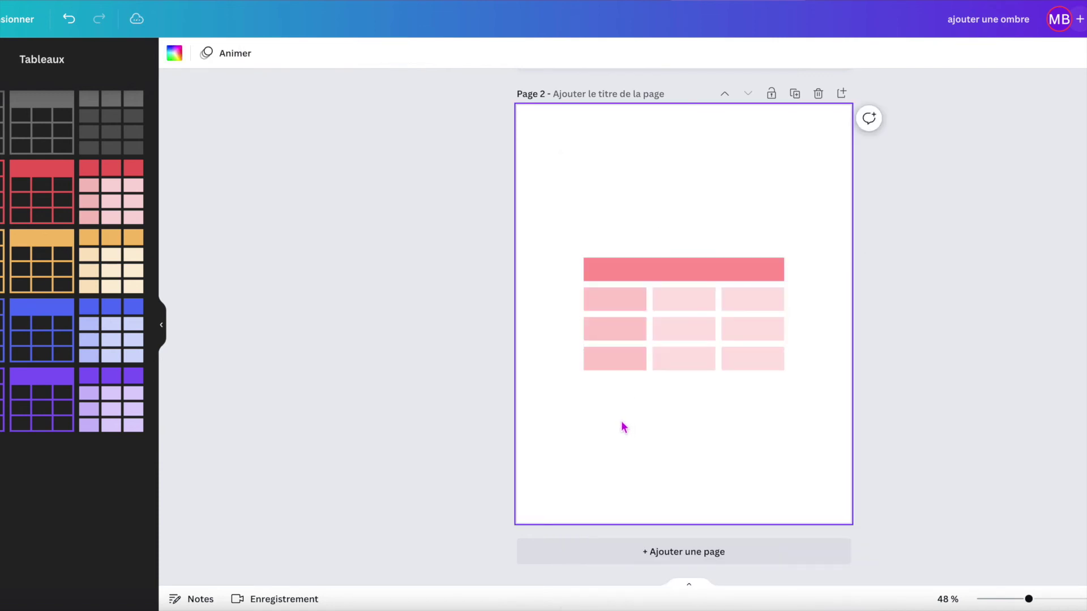
# Make the merged header row slightly taller and enter "test tableau" in it
pyautogui.click(630, 274)
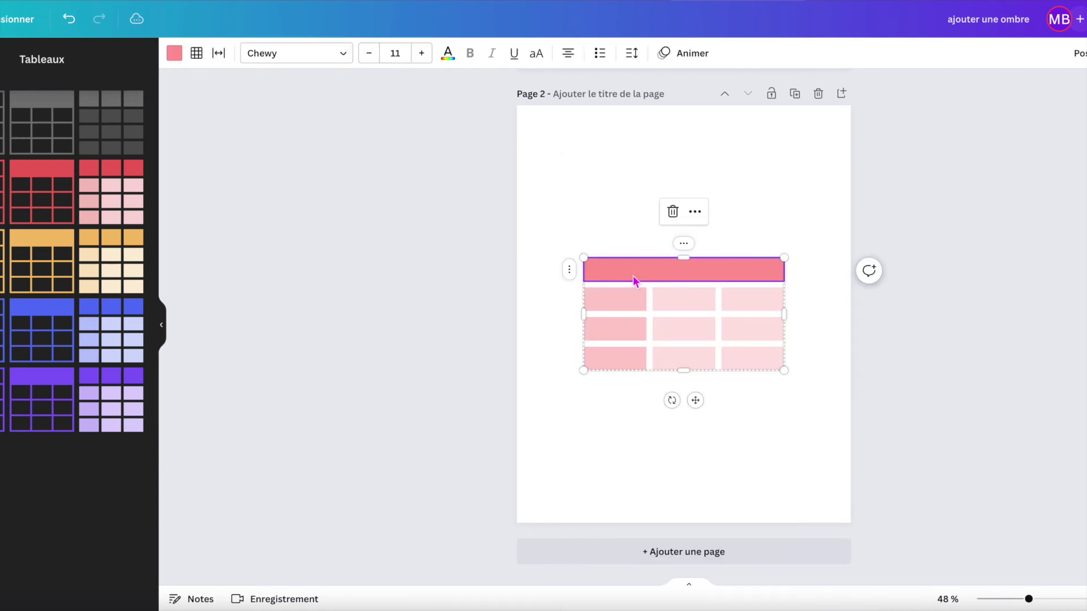
pyautogui.click(663, 274)
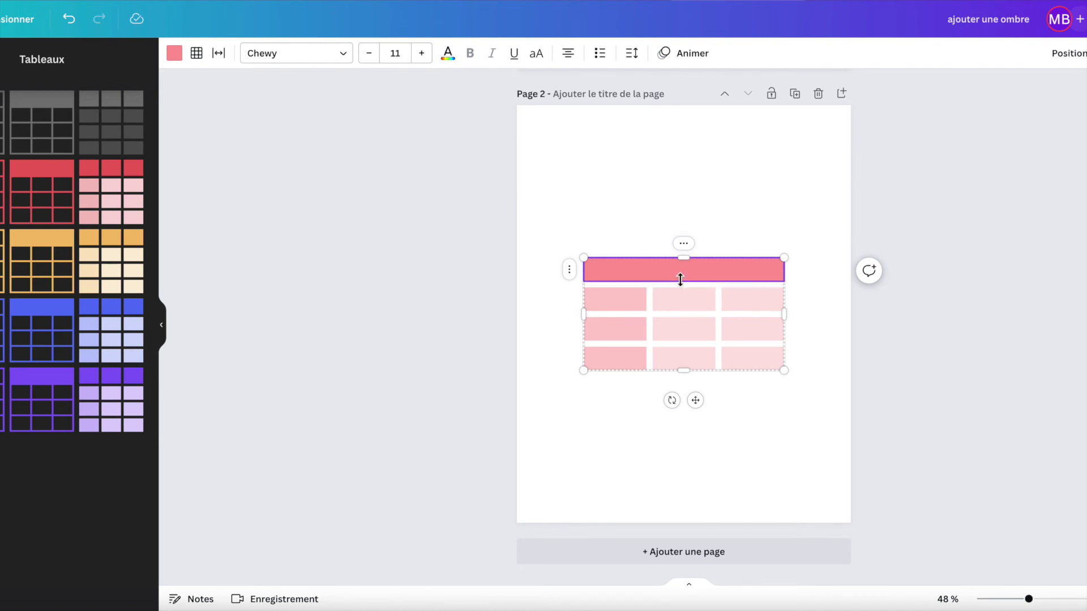
pyautogui.moveTo(683, 245)
pyautogui.mouseDown()
pyautogui.moveTo(682, 227)
pyautogui.moveTo(683, 251)
pyautogui.mouseUp()
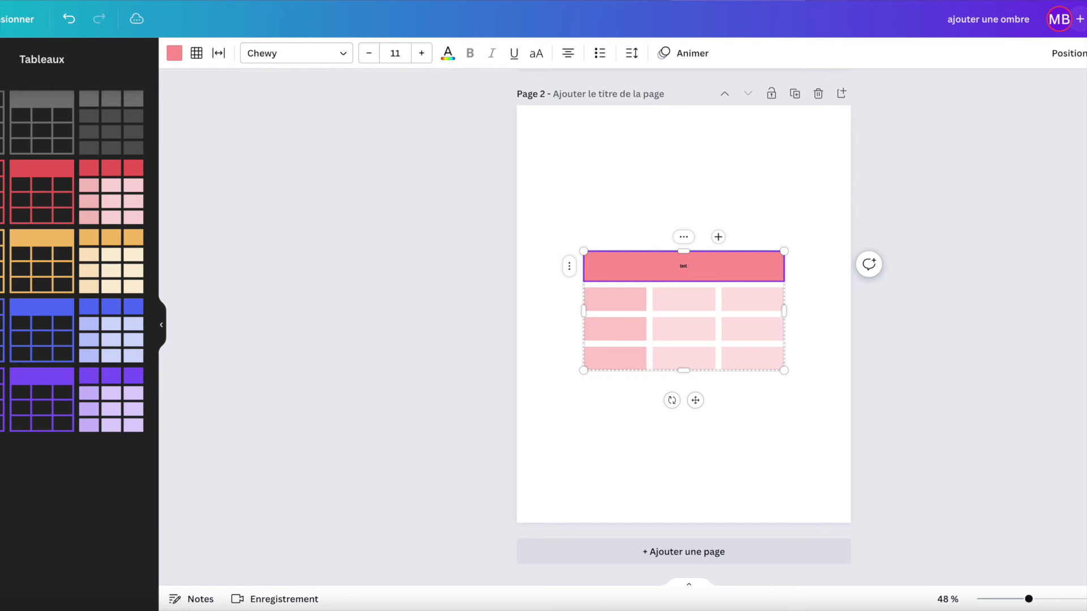
pyautogui.write('u')
# Increase the header text's font size to 25
pyautogui.click(421, 52)
pyautogui.click(421, 53)
pyautogui.click(421, 52)
pyautogui.click(421, 52)
pyautogui.click(421, 52)
pyautogui.click(421, 53)
pyautogui.click(421, 52)
pyautogui.click(421, 53)
pyautogui.click(421, 53)
pyautogui.click(421, 53)
pyautogui.click(421, 53)
pyautogui.click(421, 53)
pyautogui.click(421, 53)
pyautogui.click(421, 52)
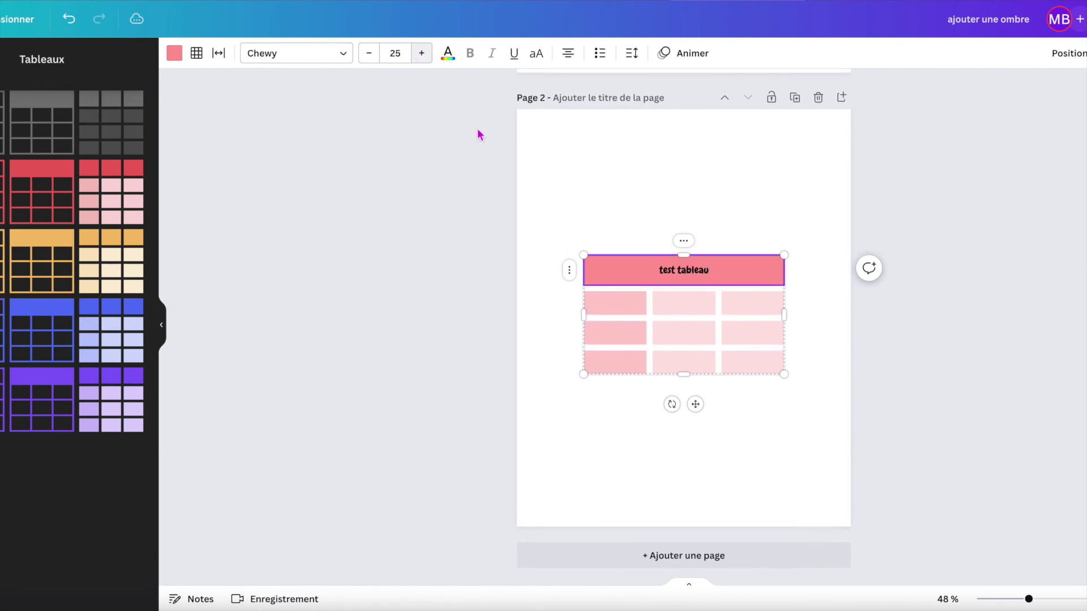